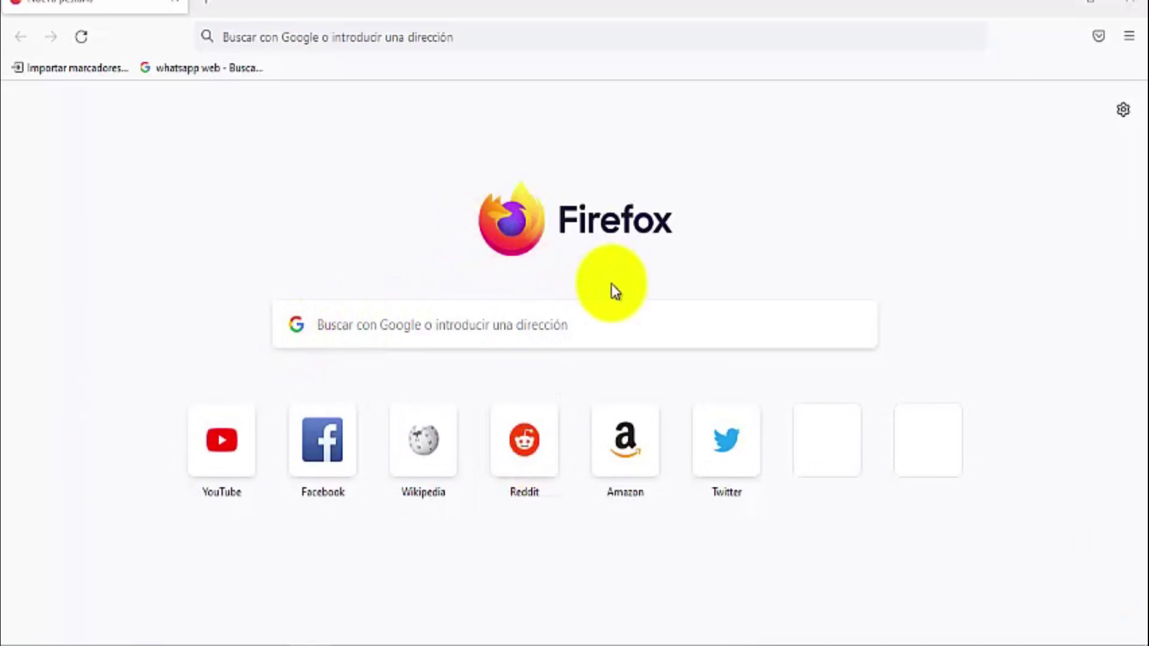
# Search Google for 'dafont' and open the DaFont site from the results.
pyautogui.click(382, 330)
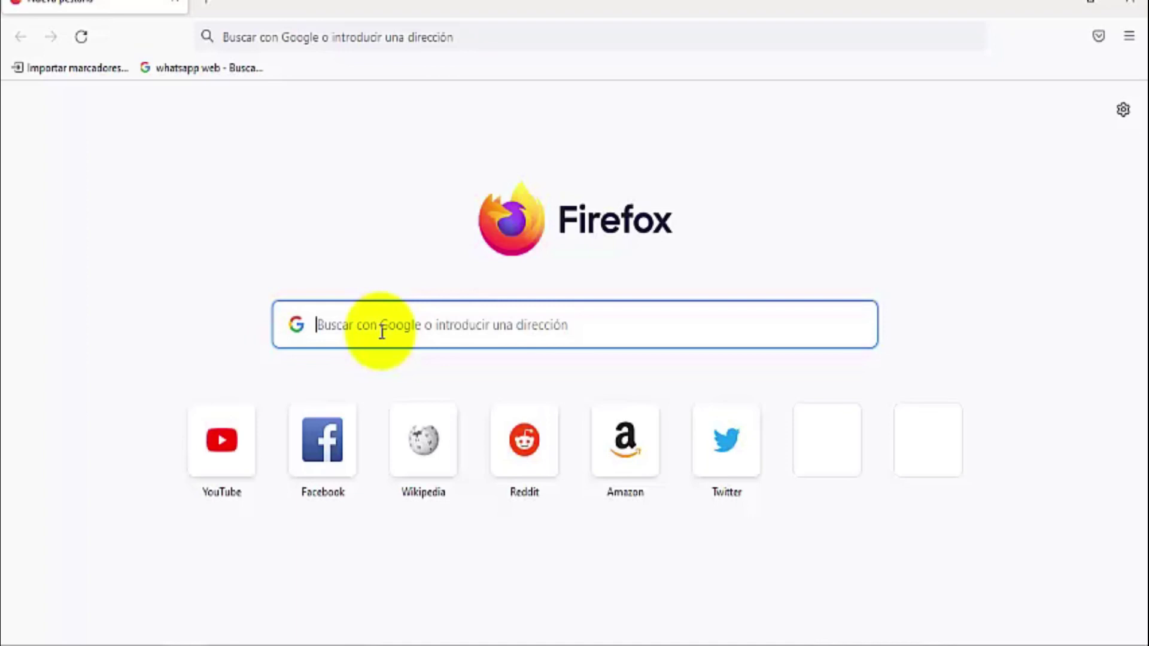
pyautogui.write('dafont')
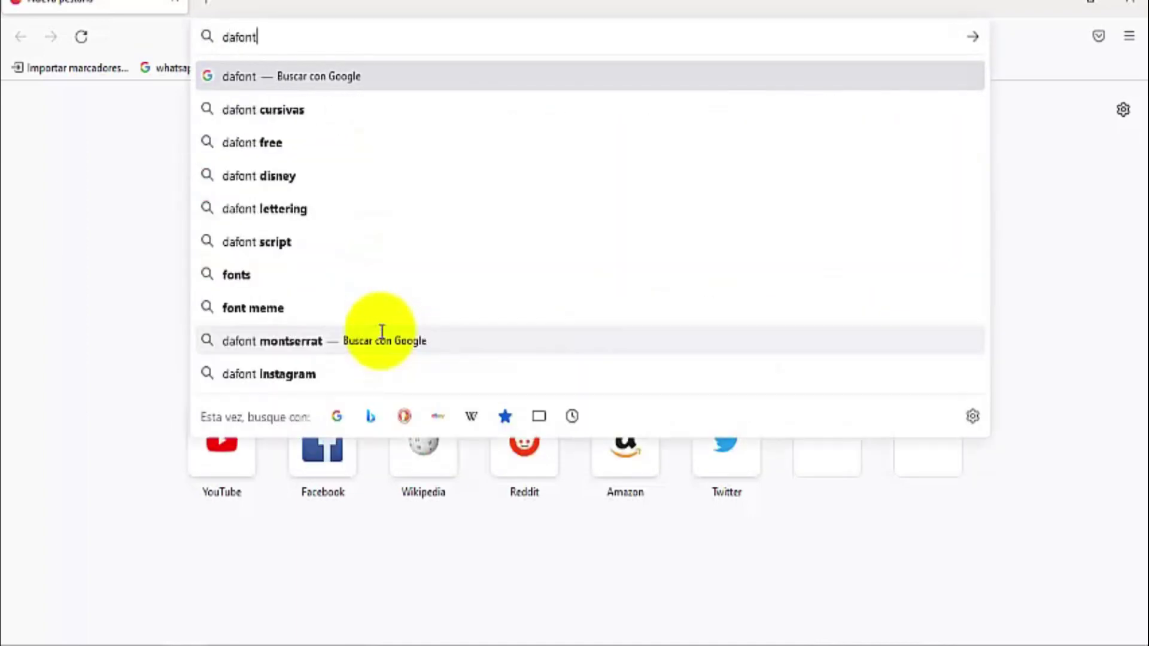
pyautogui.press('Return')
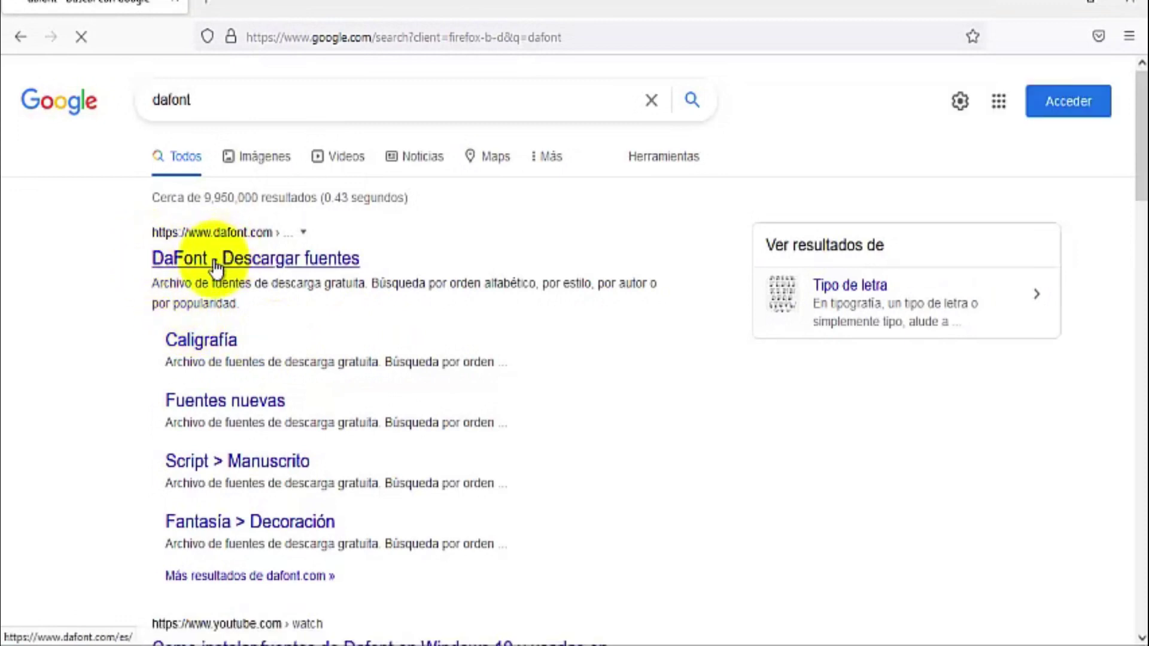
pyautogui.click(287, 262)
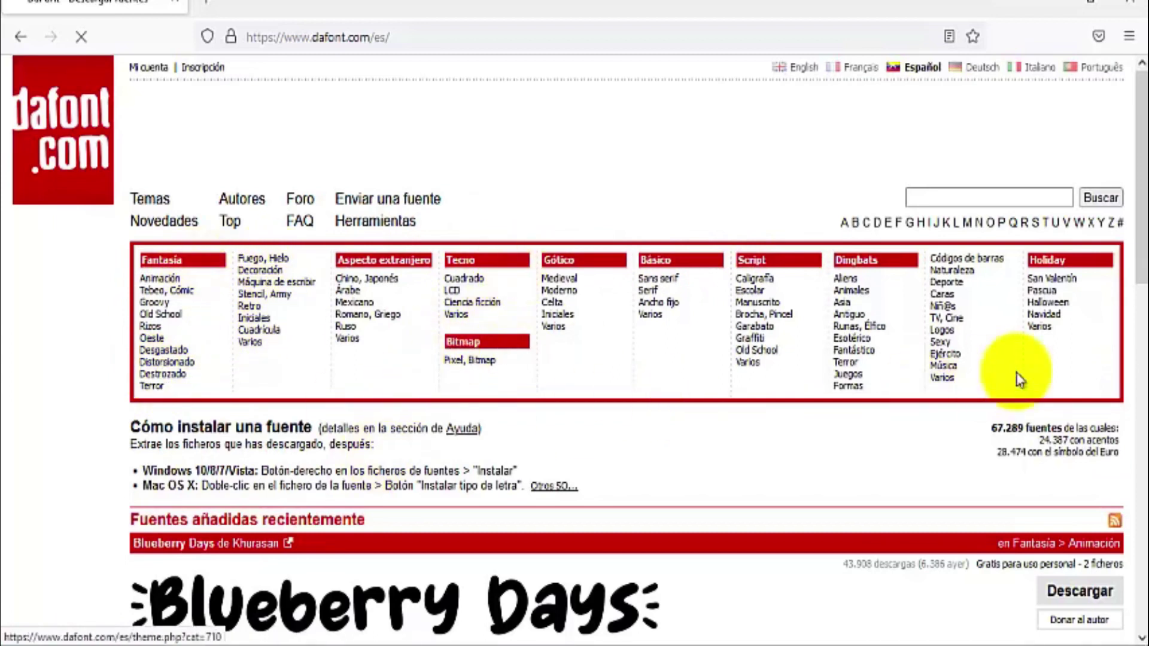
# Go to DaFont's Fantasía theme page and scroll its font list.
pyautogui.moveTo(1141, 236)
pyautogui.mouseDown()
pyautogui.moveTo(1139, 357)
pyautogui.moveTo(1139, 248)
pyautogui.mouseUp()
pyautogui.click(175, 187)
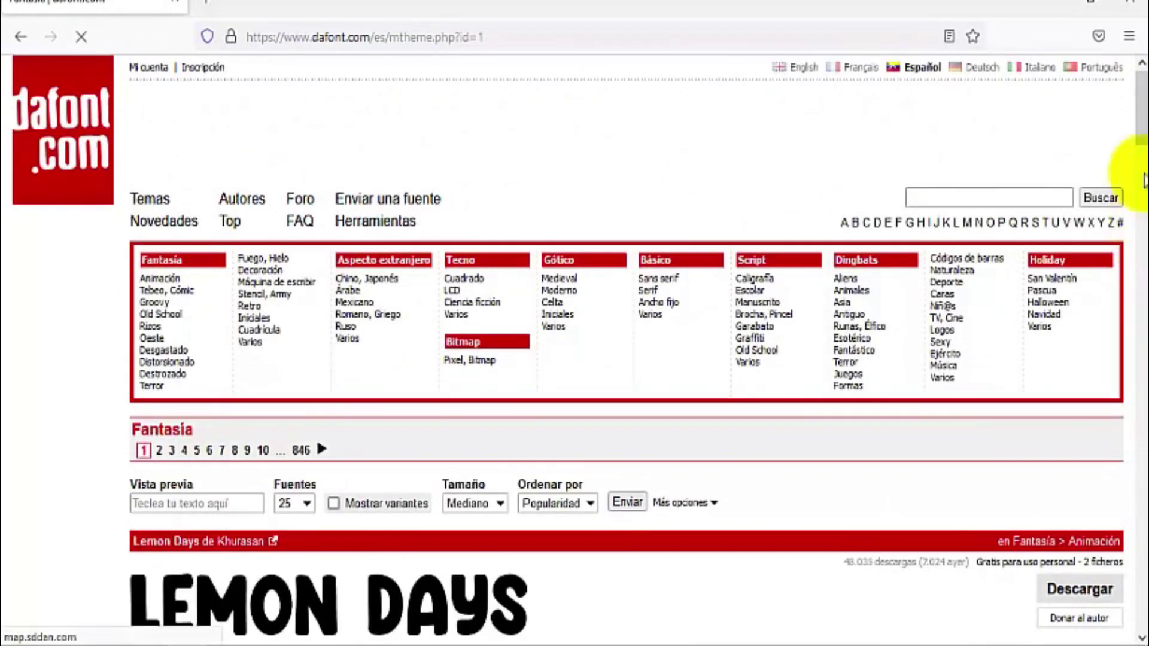
pyautogui.moveTo(1140, 114); pyautogui.dragTo(1139, 282)
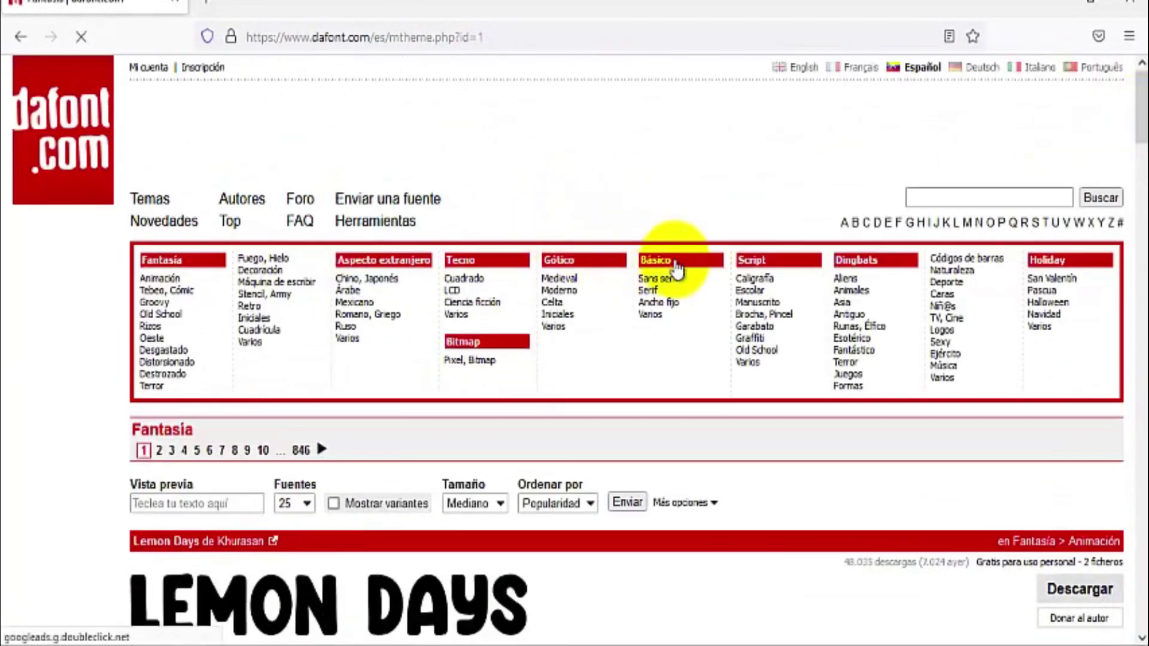
pyautogui.click(579, 269)
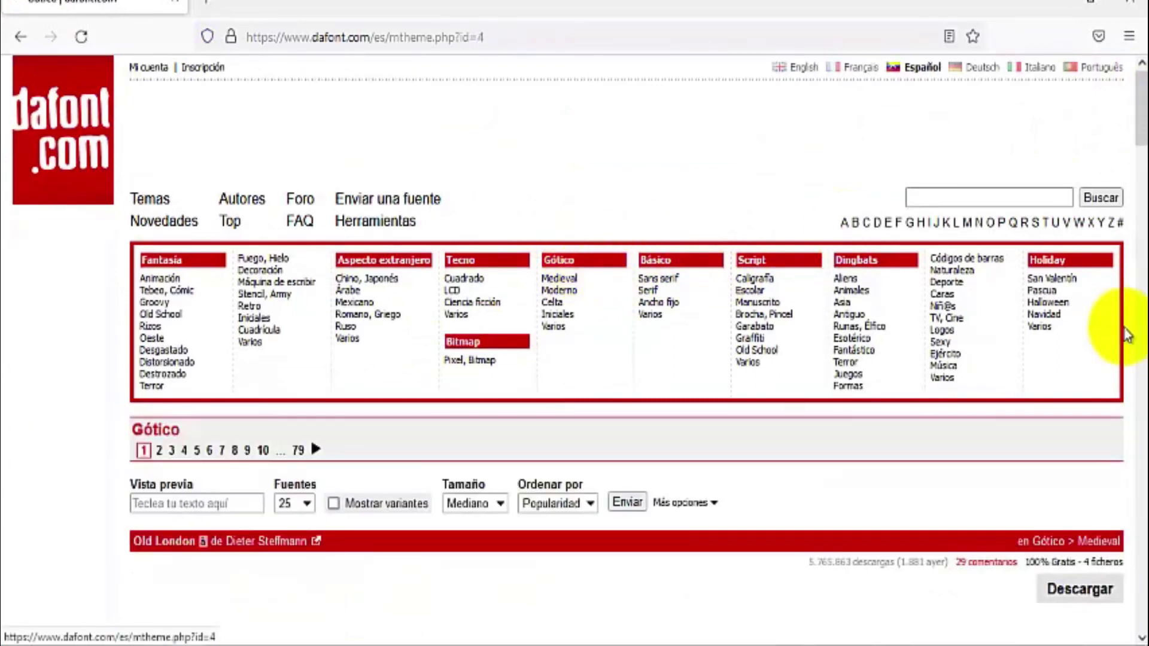
pyautogui.moveTo(1139, 119)
pyautogui.mouseDown()
pyautogui.moveTo(1143, 362)
pyautogui.moveTo(1124, 137)
pyautogui.mouseUp()
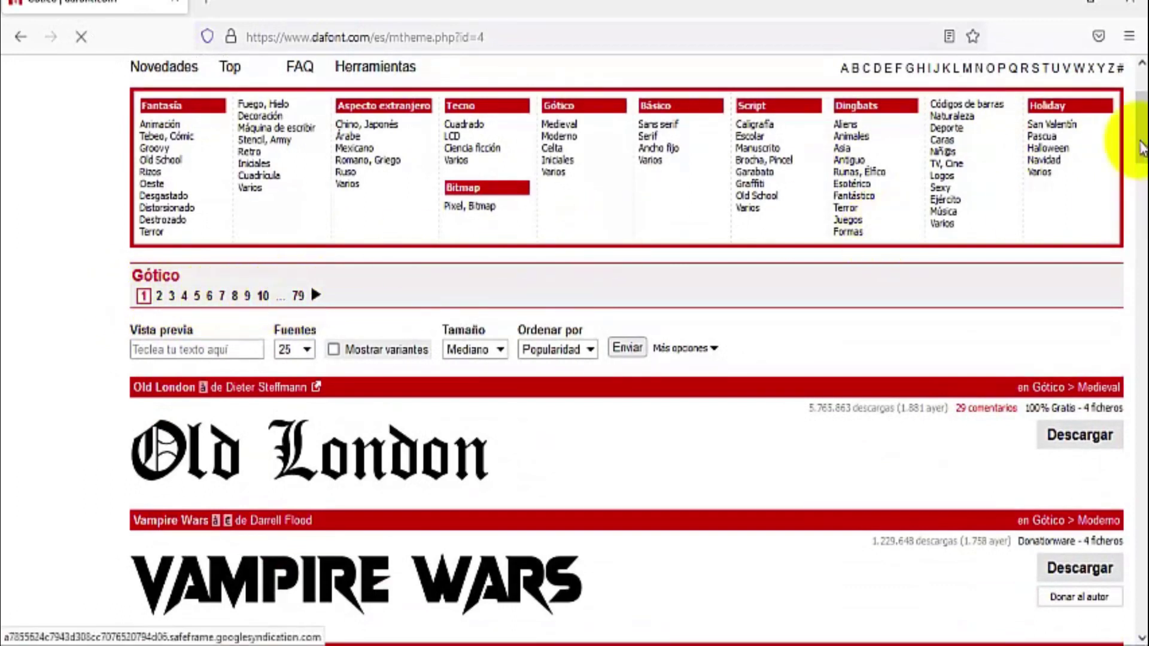
pyautogui.moveTo(1137, 146); pyautogui.dragTo(1141, 120)
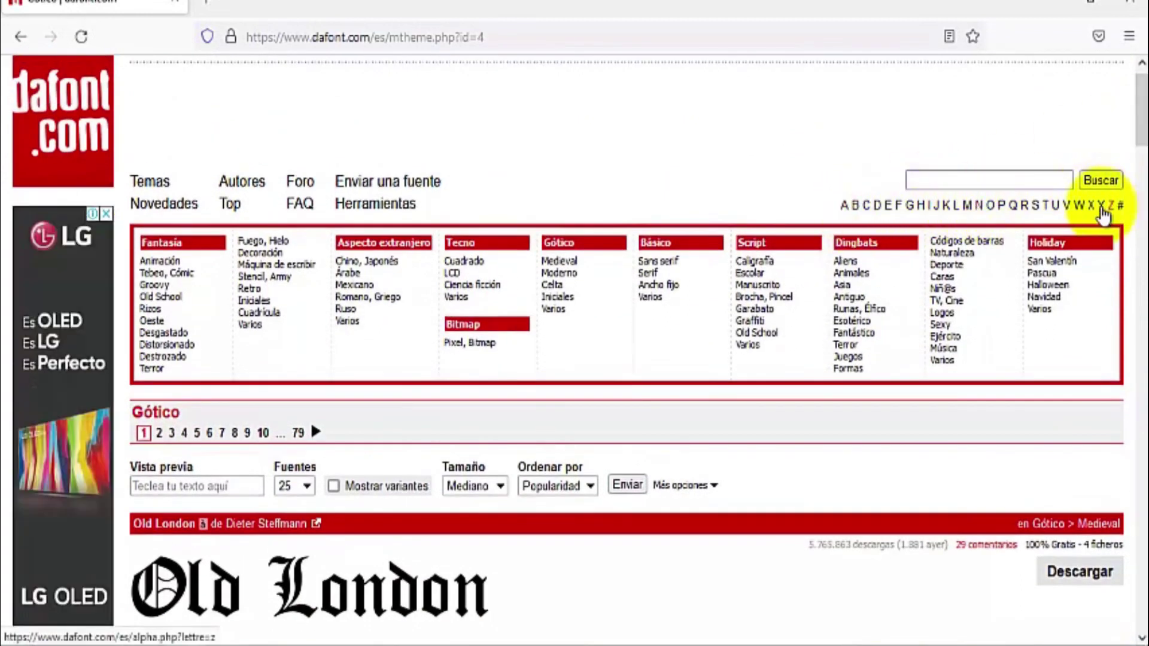
pyautogui.click(992, 181)
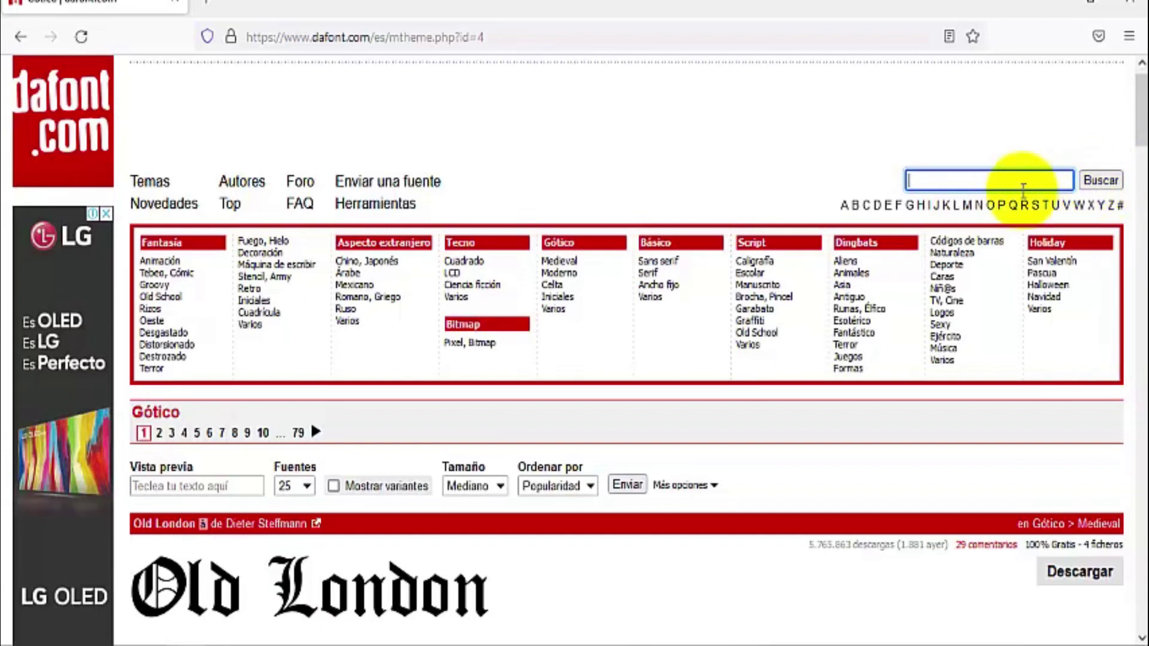
pyautogui.scroll(1, 220, 278)
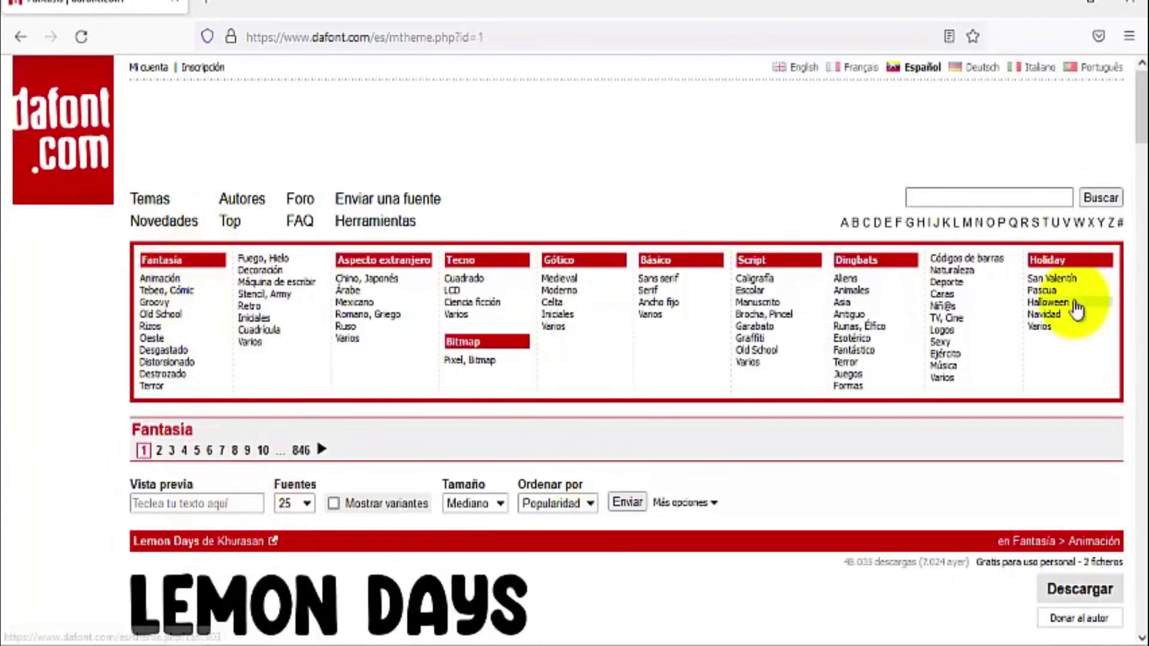
# Preview the text 'Suscribete' in Lemon Days at Mediano size.
pyautogui.moveTo(1139, 137)
pyautogui.mouseDown()
pyautogui.moveTo(1139, 155)
pyautogui.moveTo(1139, 129)
pyautogui.mouseUp()
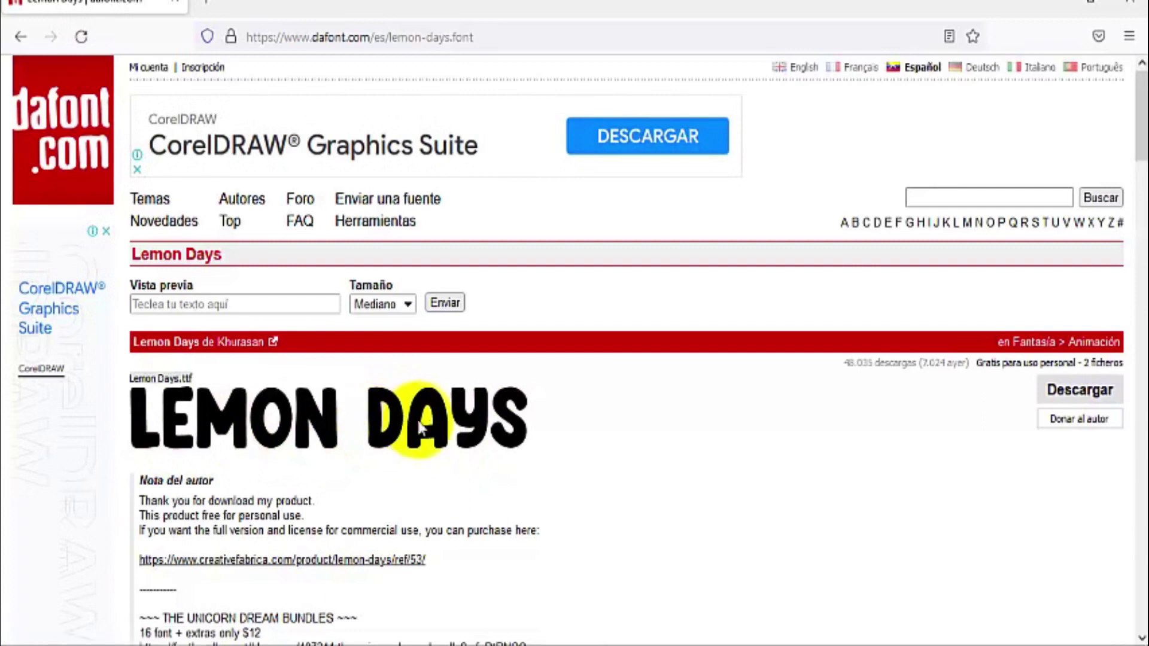
pyautogui.click(210, 304)
pyautogui.write('Suscribete')
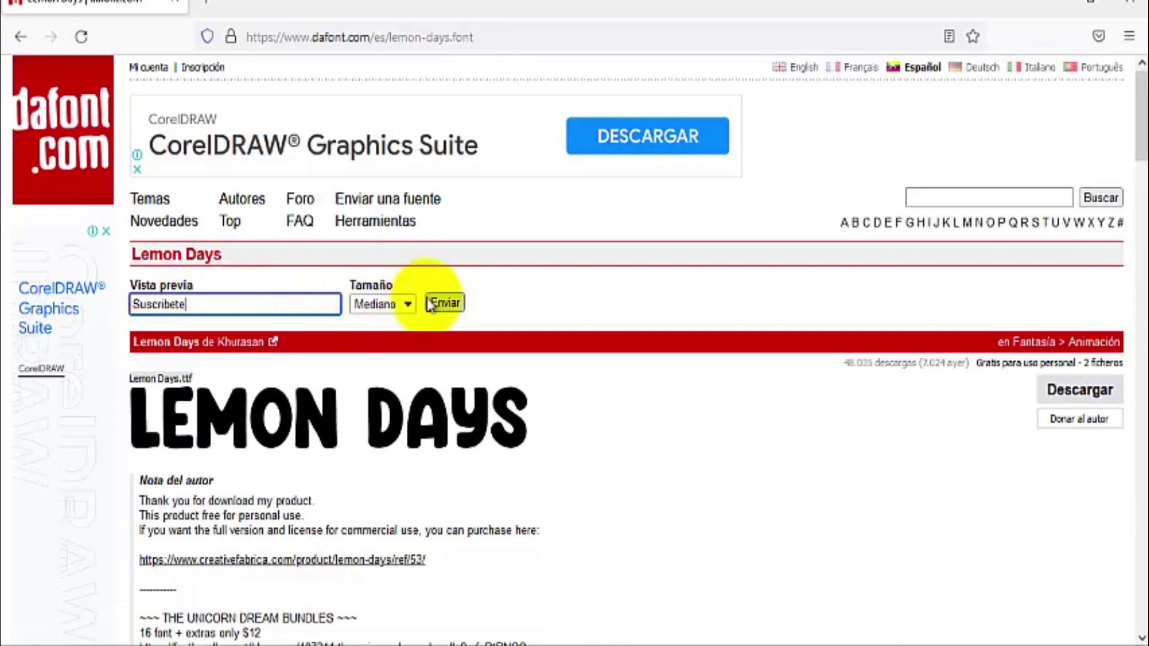
pyautogui.click(405, 309)
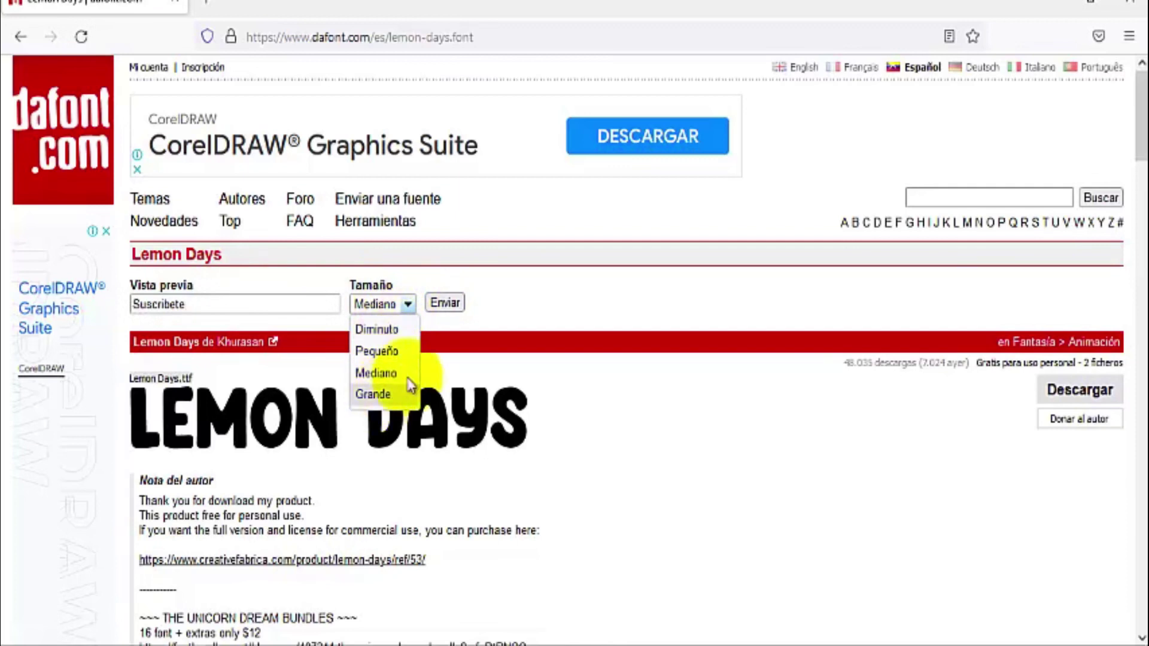
pyautogui.click(521, 286)
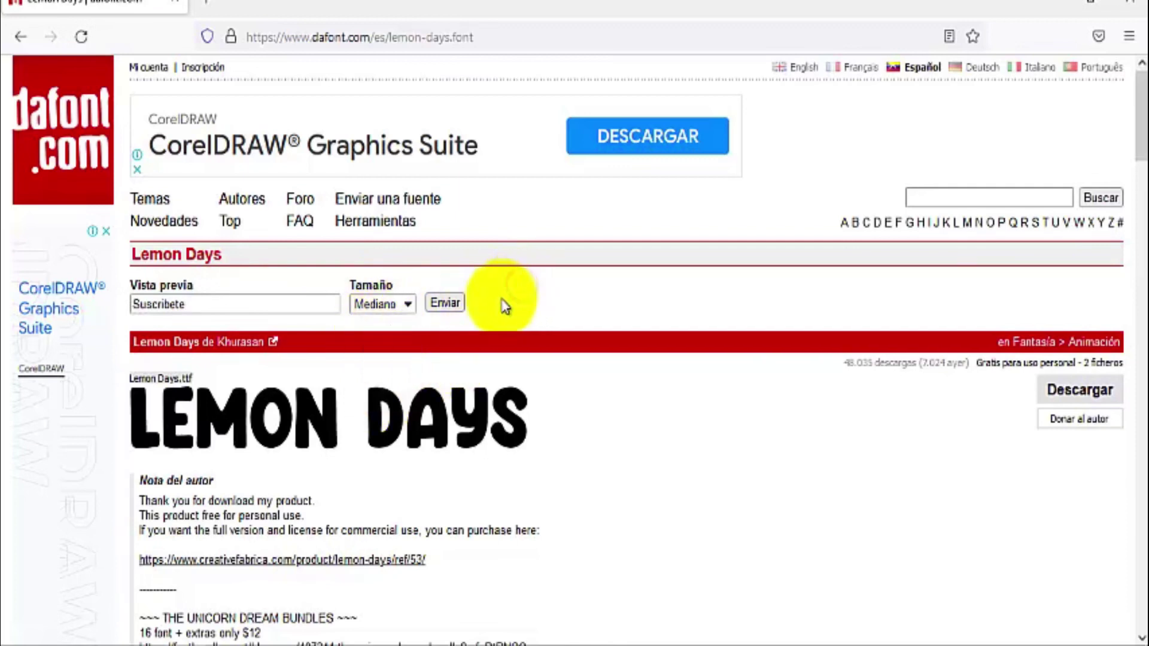
pyautogui.click(454, 305)
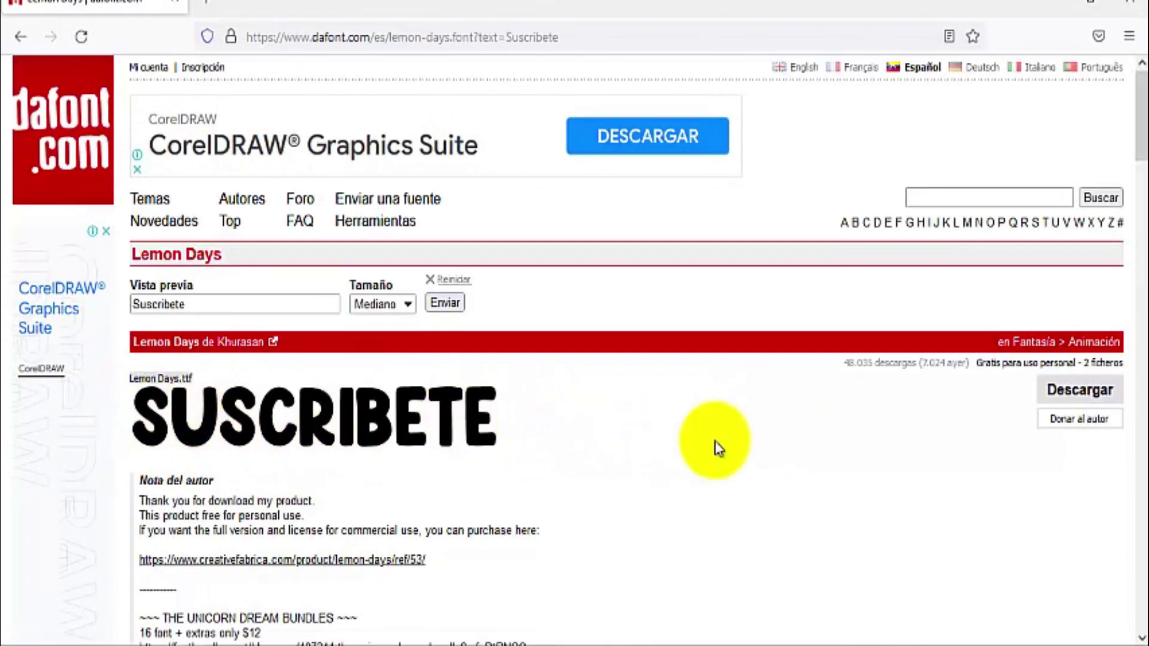
# Download lemon_days.zip from the Lemon Days page.
pyautogui.click(1085, 398)
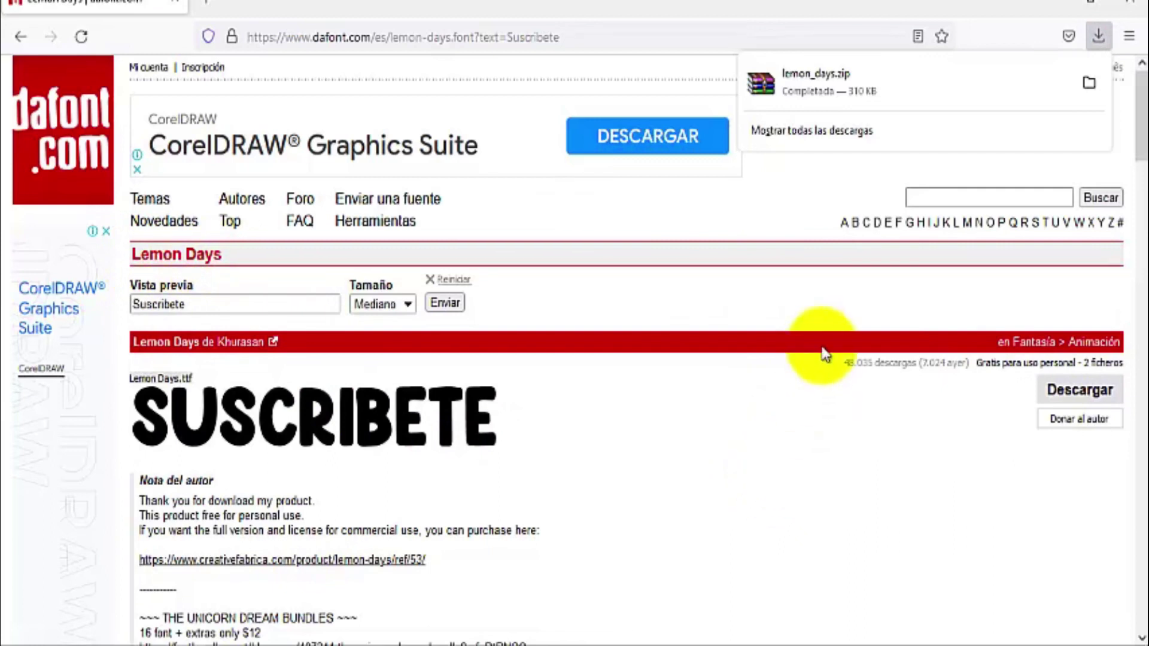
# Open lemon_days.zip in WinRAR from the Downloads folder.
pyautogui.click(1086, 83)
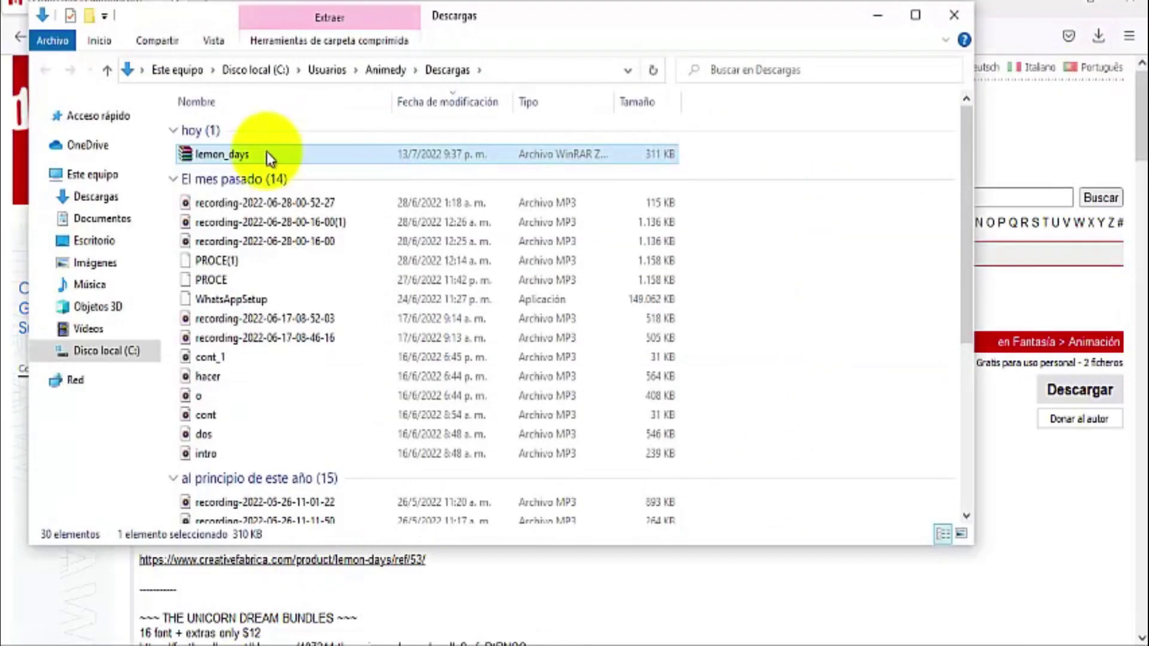
pyautogui.moveTo(222, 154)
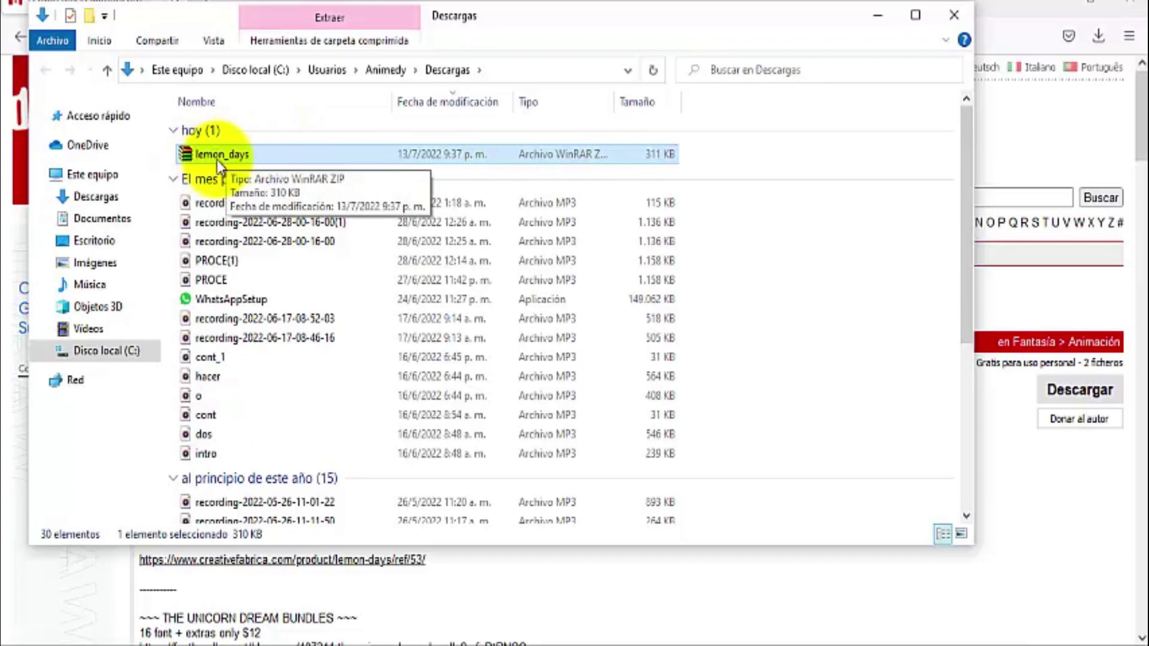
pyautogui.doubleClick(204, 160)
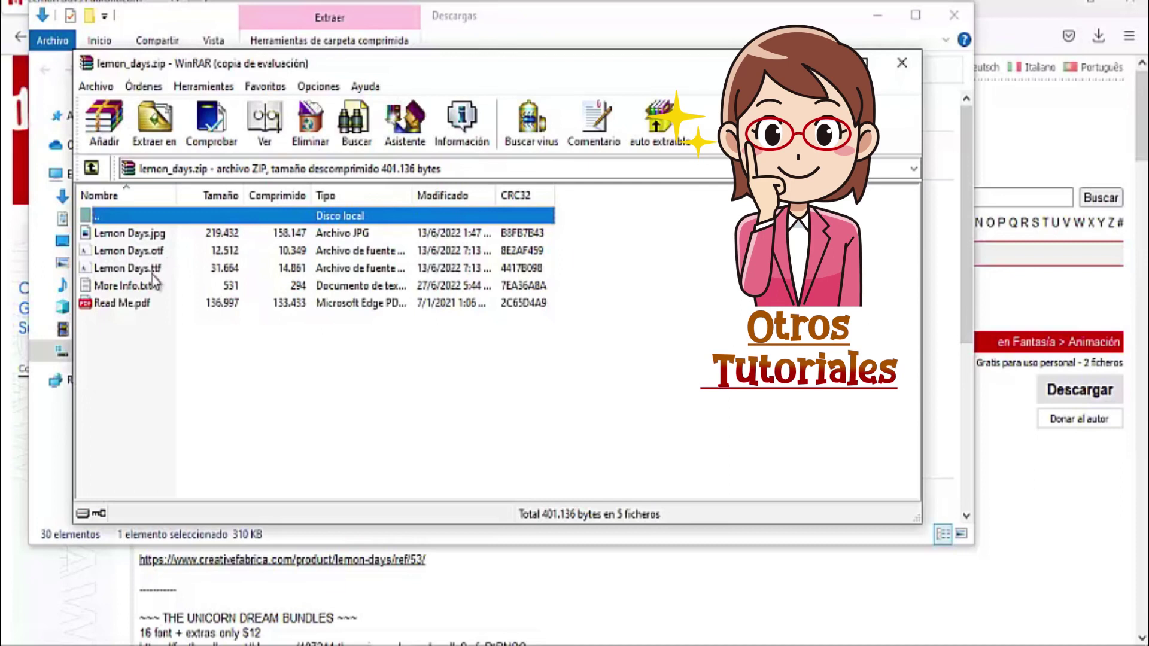
# Install the Lemon Days.otf font through Windows Font Viewer.
pyautogui.doubleClick(130, 252)
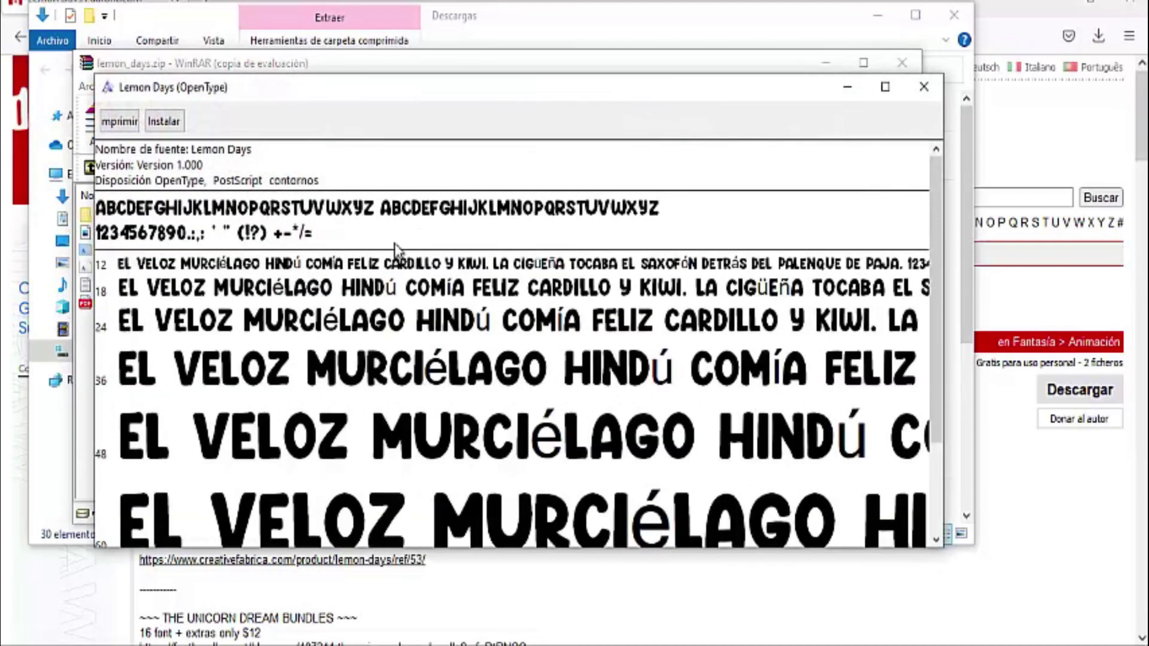
pyautogui.moveTo(935, 240); pyautogui.dragTo(943, 331)
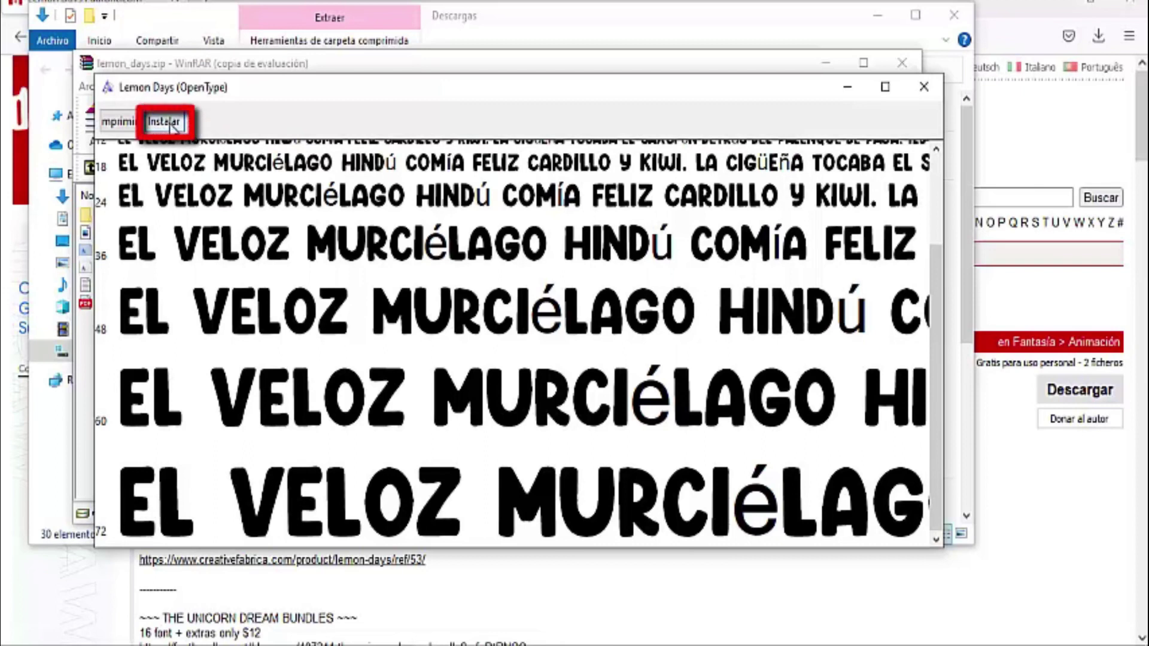
pyautogui.click(170, 124)
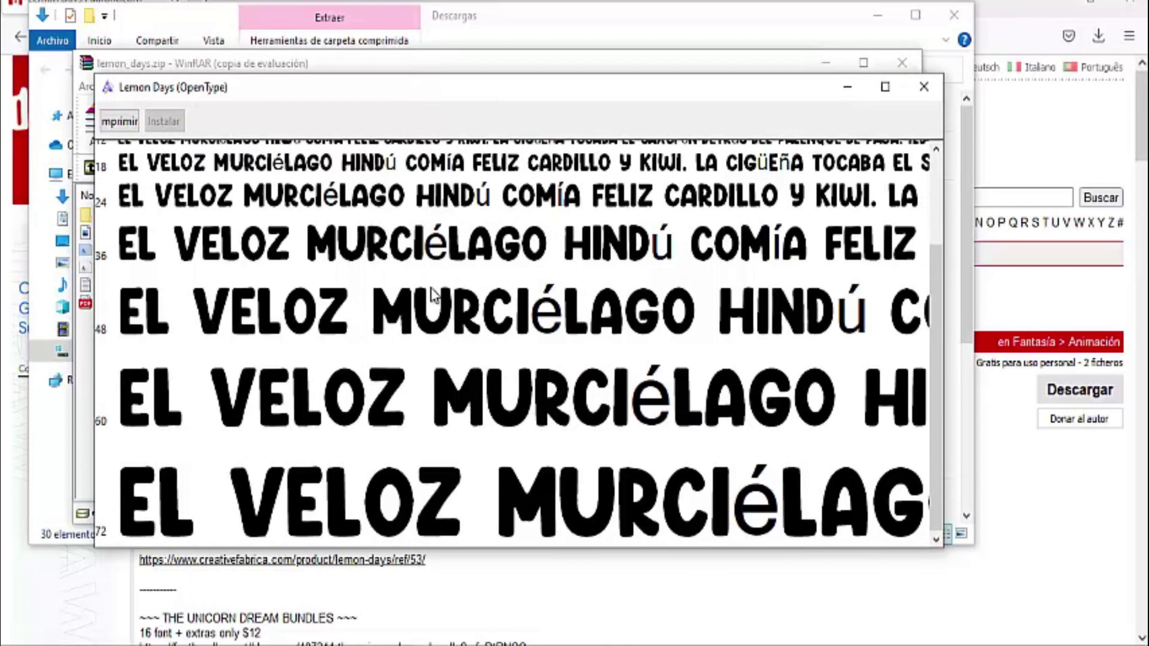
# Close the font preview, the WinRAR archive and the Downloads window.
pyautogui.click(924, 87)
pyautogui.click(902, 62)
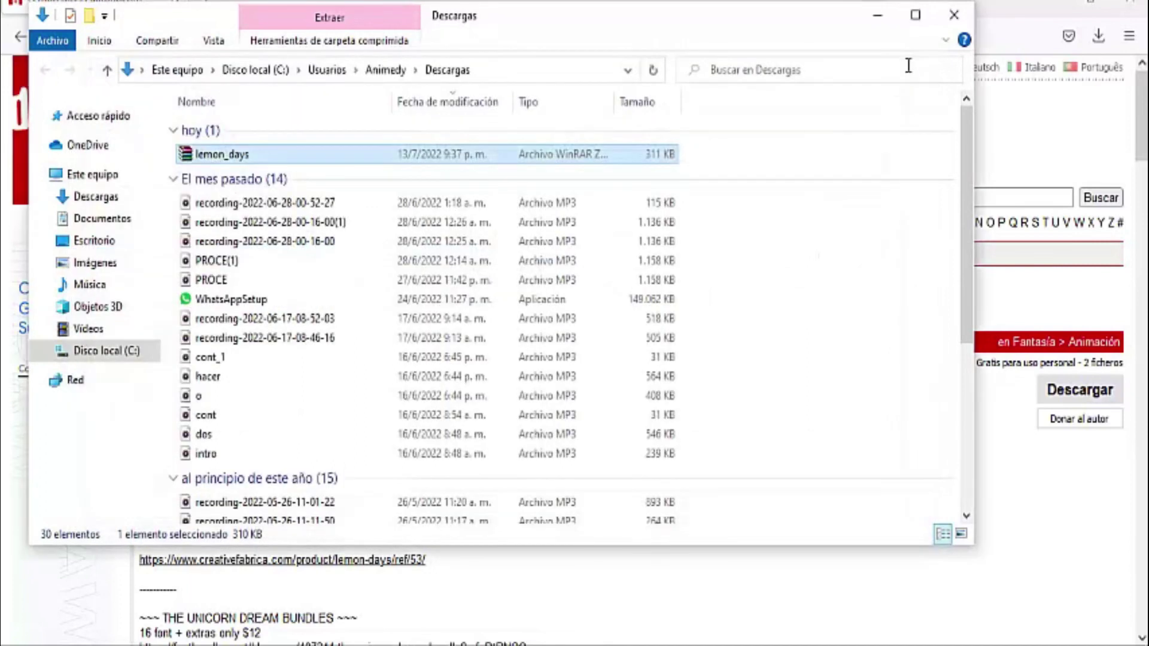
pyautogui.click(954, 15)
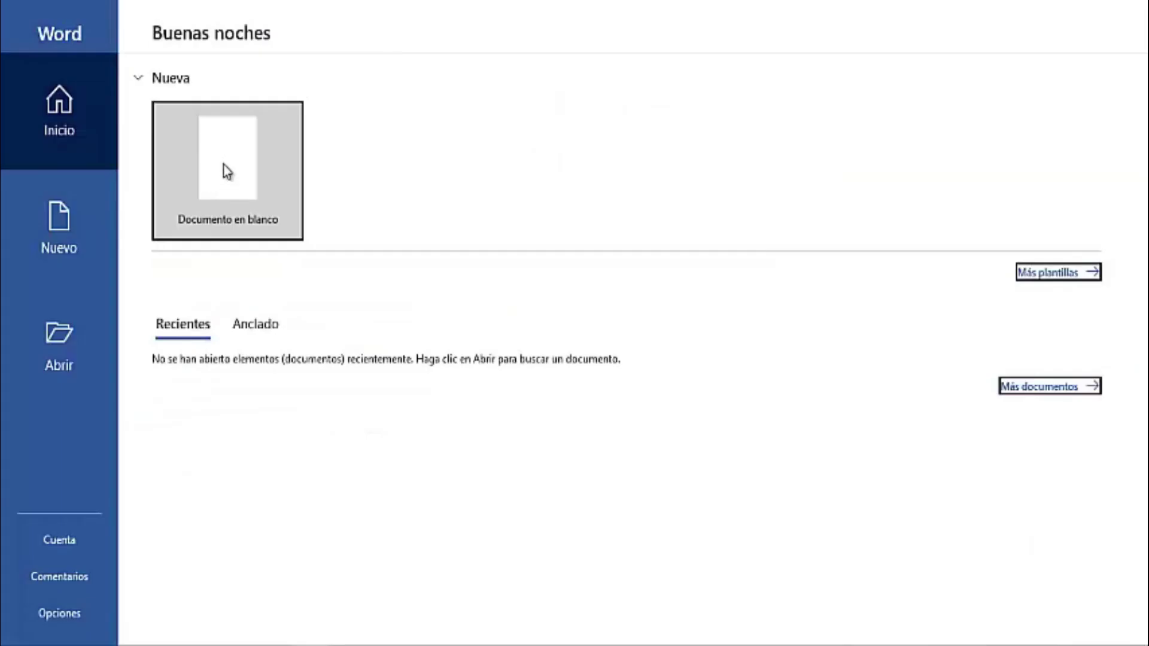
# Create a blank document and select Lemon Days by typing 'Lemon Days' in the font box.
pyautogui.click(227, 172)
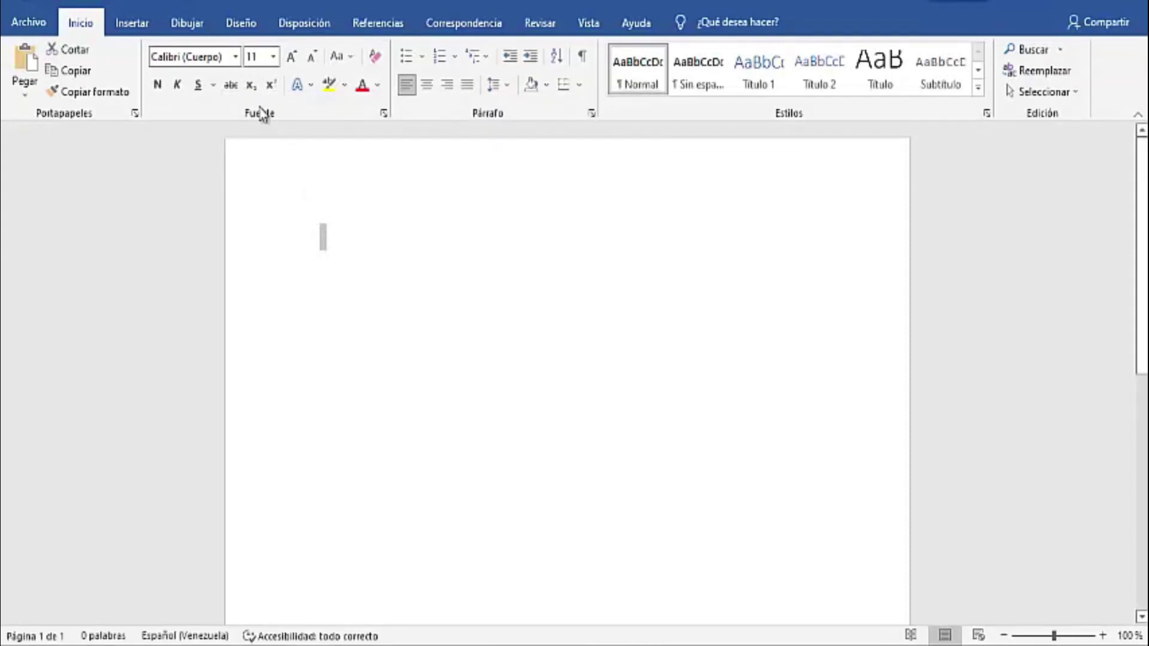
pyautogui.click(225, 57)
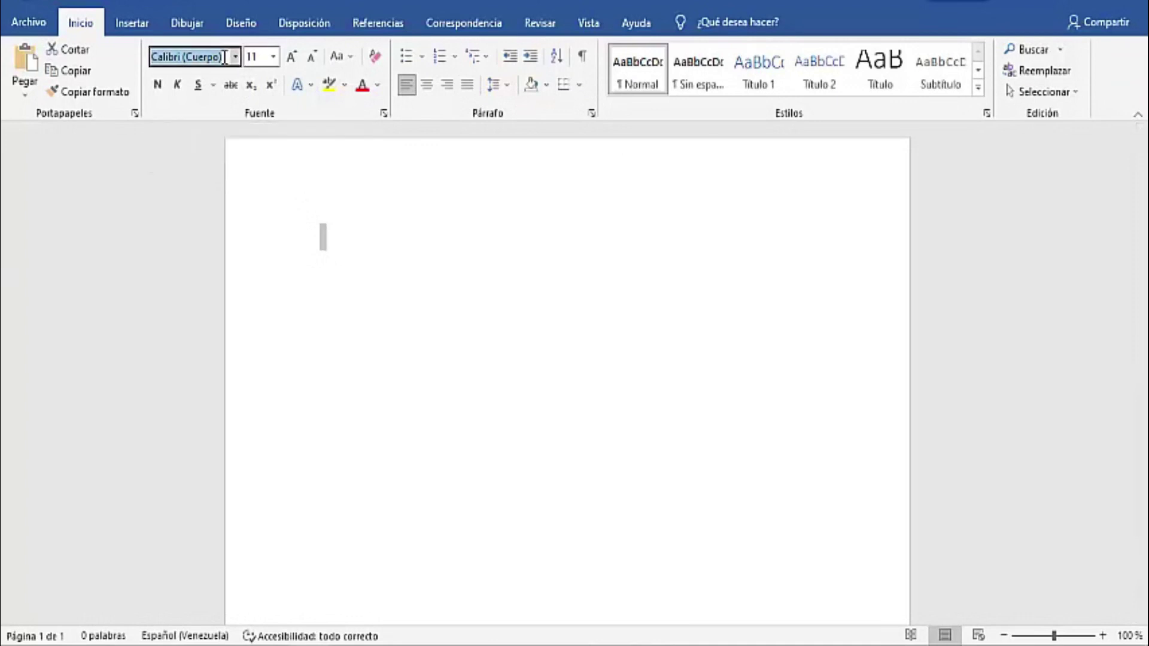
pyautogui.write('Lemon Days')
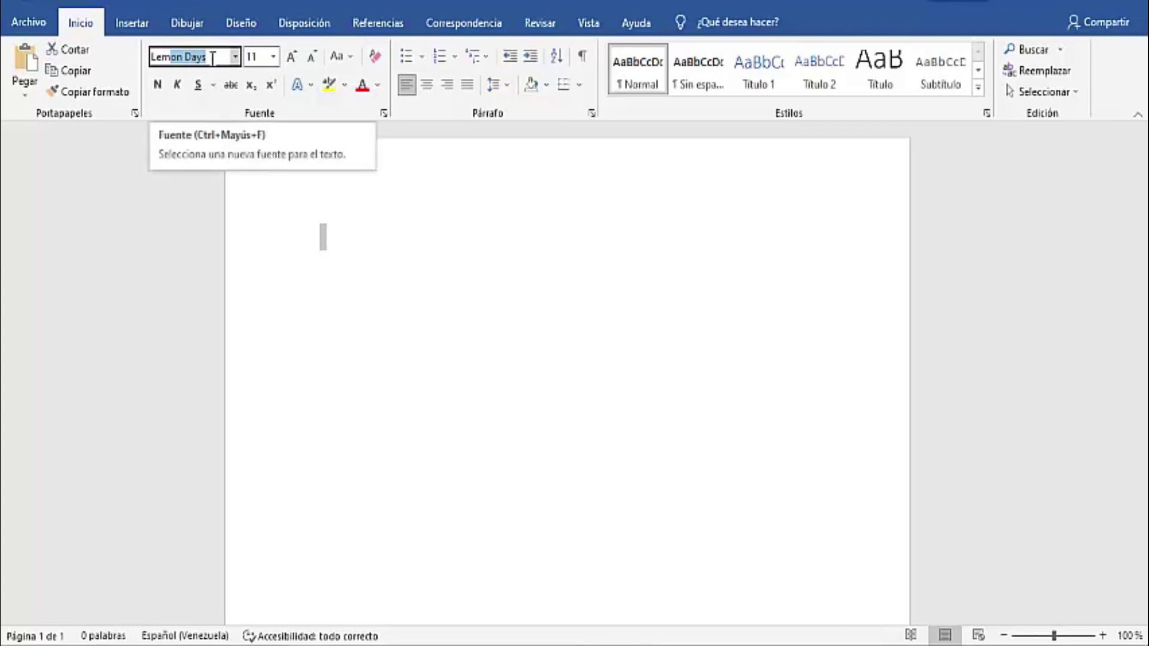
pyautogui.press('Return')
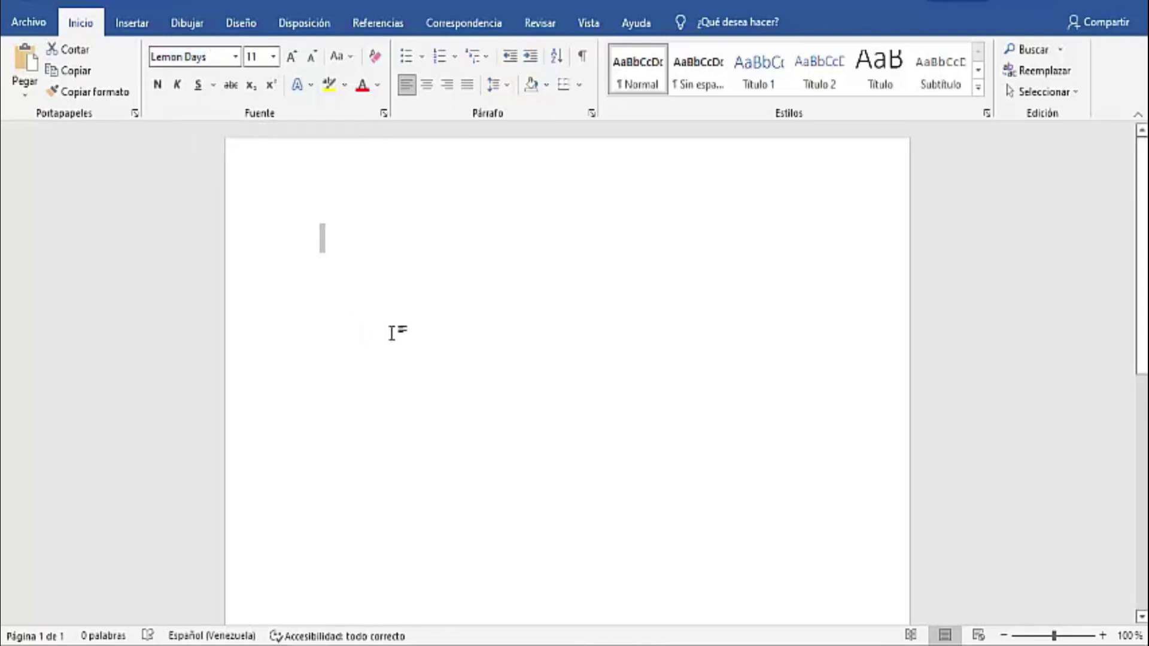
# Type SUSCRIBETE and set it to 72 pt, placing the cursor after the word.
pyautogui.click(392, 333)
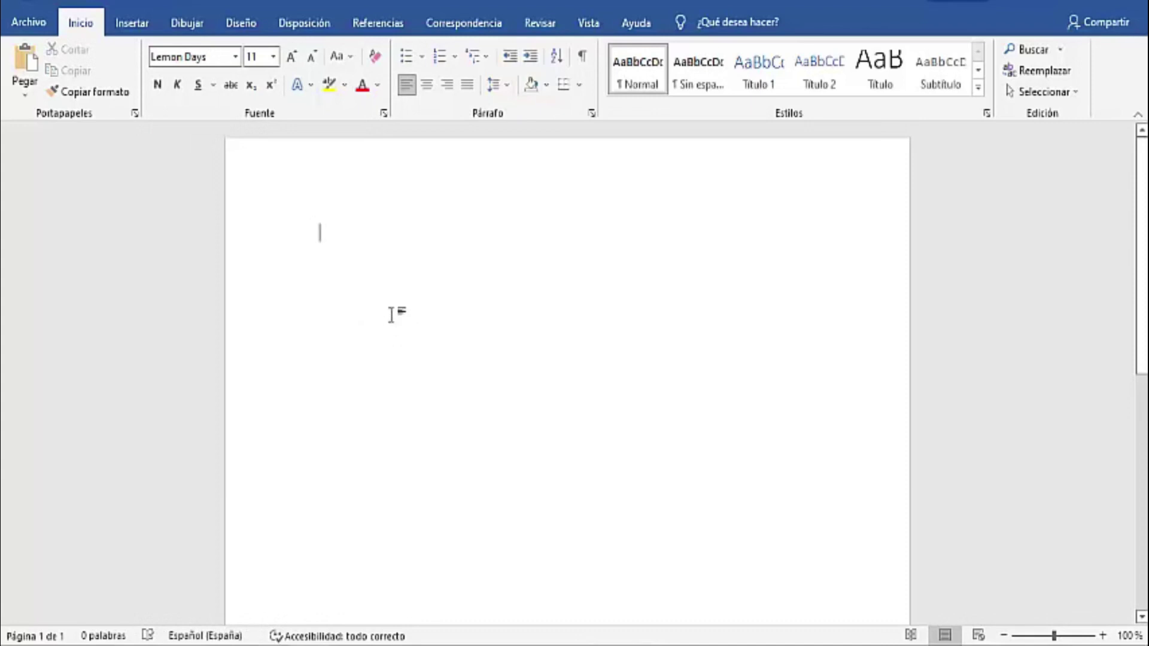
pyautogui.write('SU')
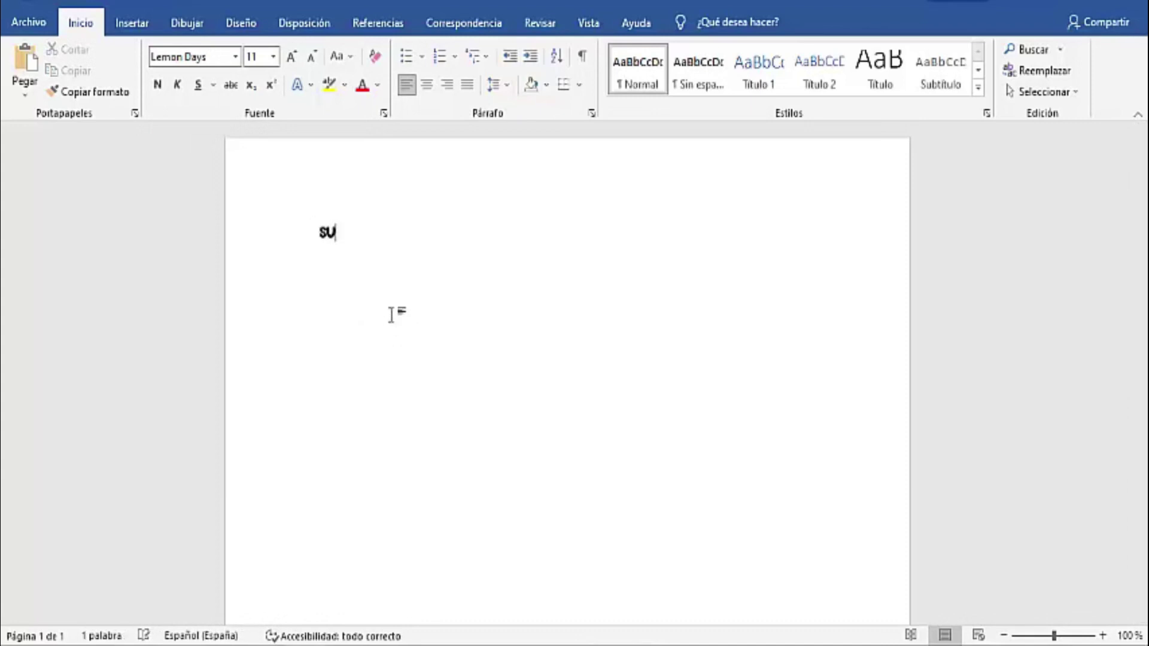
pyautogui.write('SCRIBETE')
pyautogui.click(293, 231)
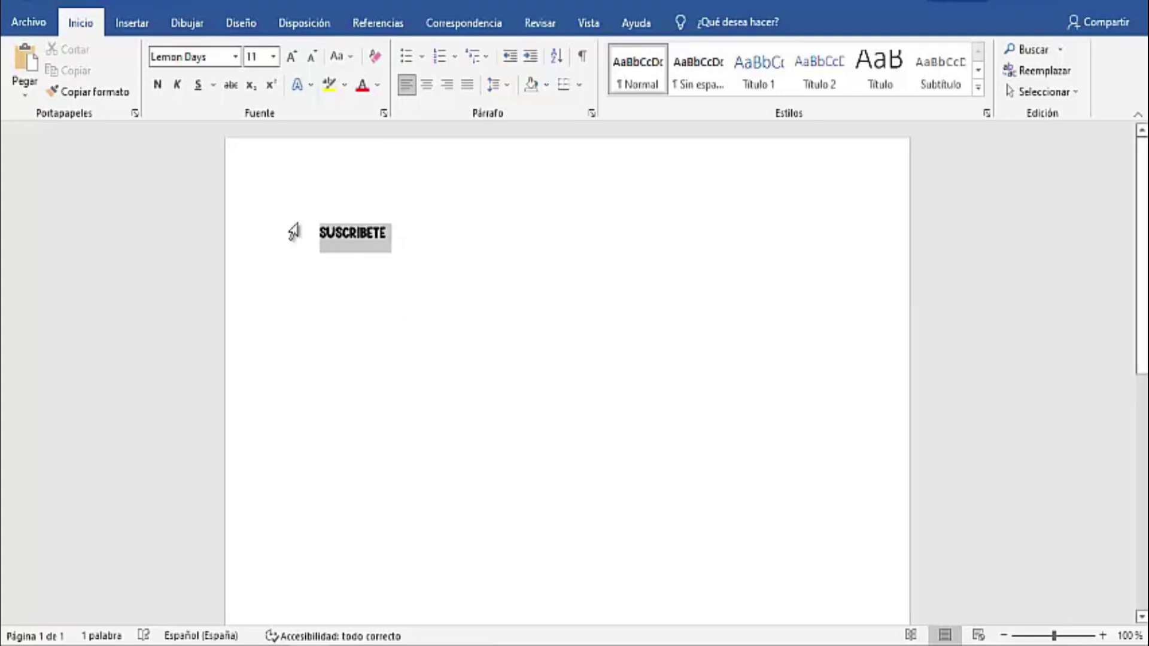
pyautogui.click(273, 56)
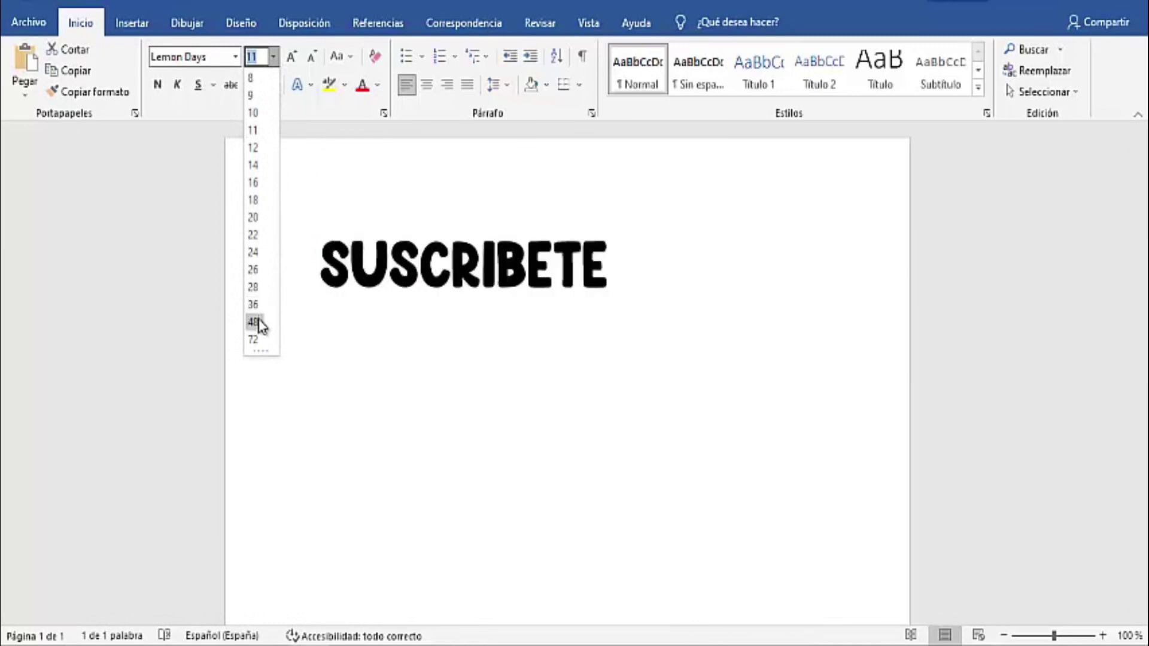
pyautogui.click(255, 340)
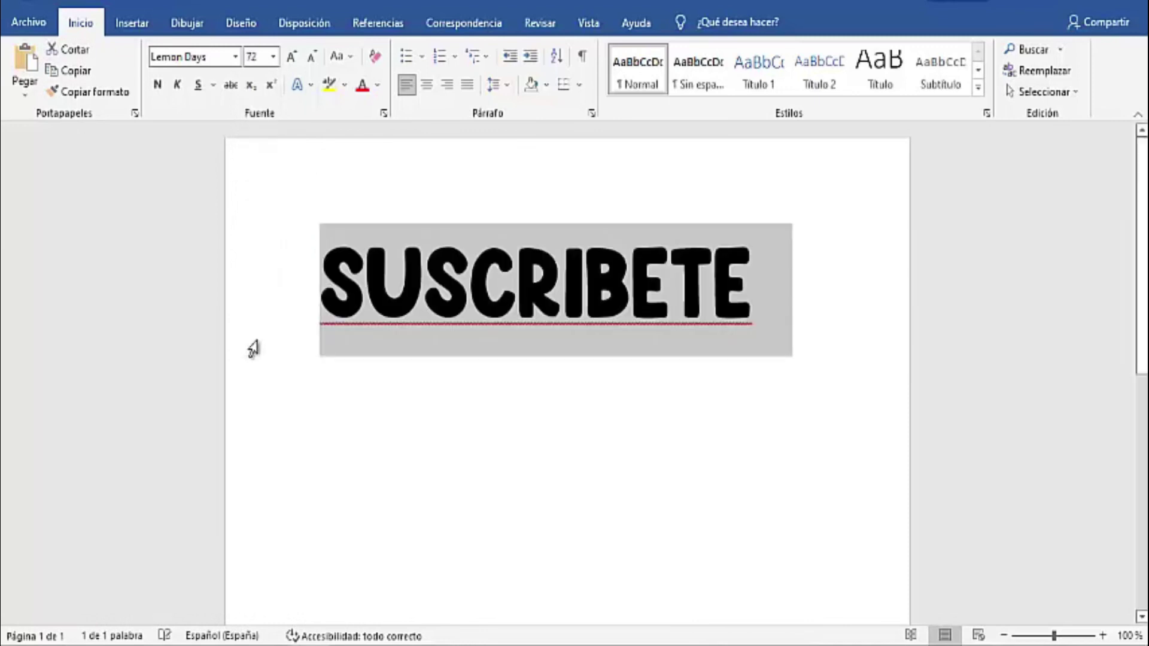
pyautogui.click(517, 281)
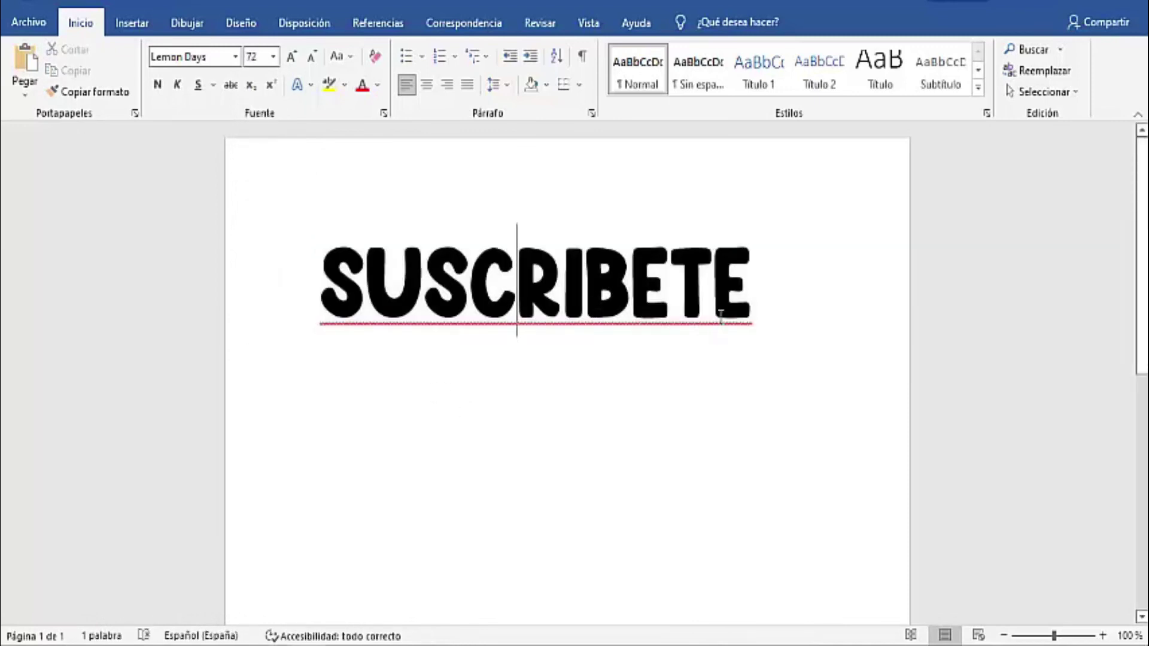
pyautogui.click(775, 304)
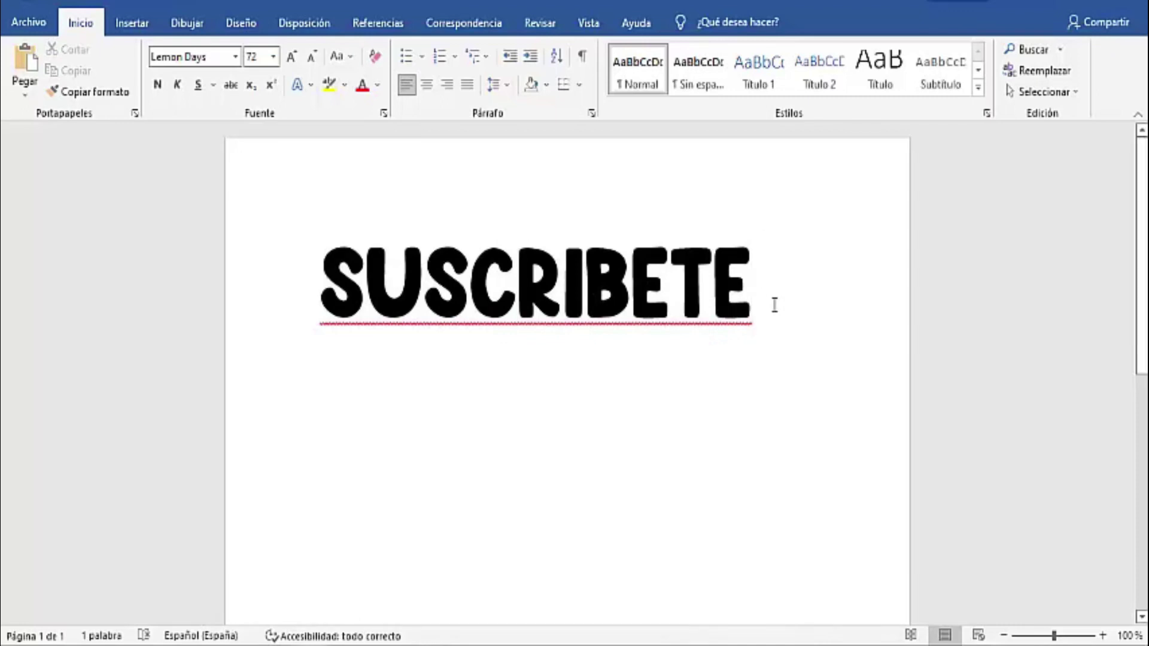